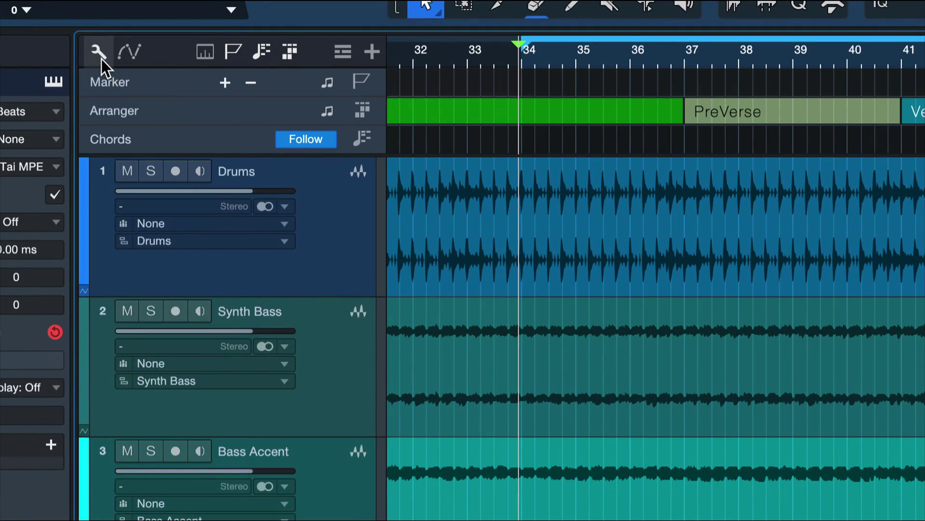
# - Open the track list's wrench Options menu, close it, and reopen it to show the Visibility checkboxes
pyautogui.click(98, 52)
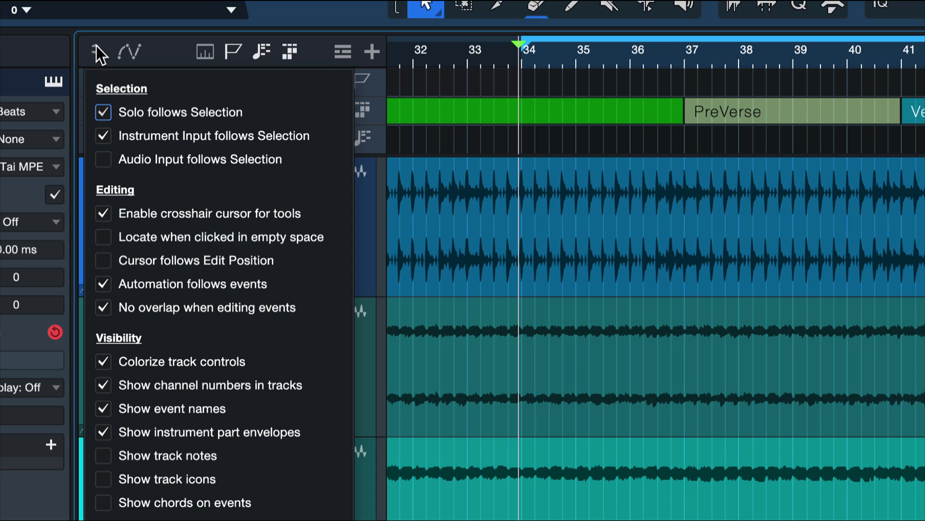
pyautogui.click(96, 48)
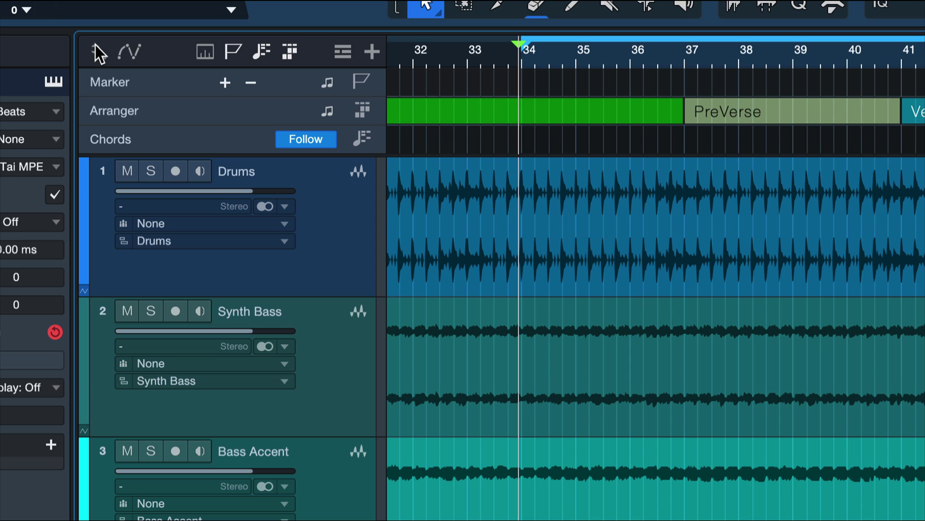
pyautogui.click(101, 40)
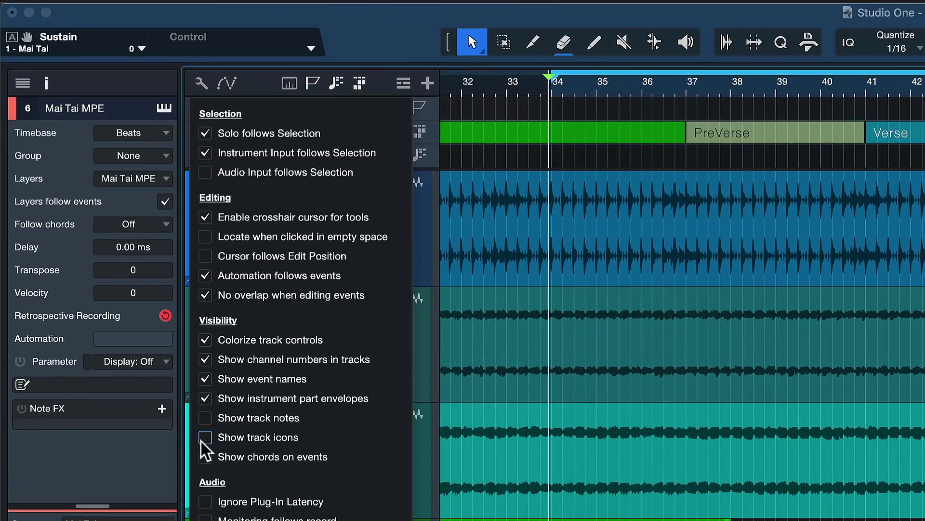
# - Enable Show track icons, browse the Drums icon choices, and widen the icon column to enlarge icons
pyautogui.click(100, 224)
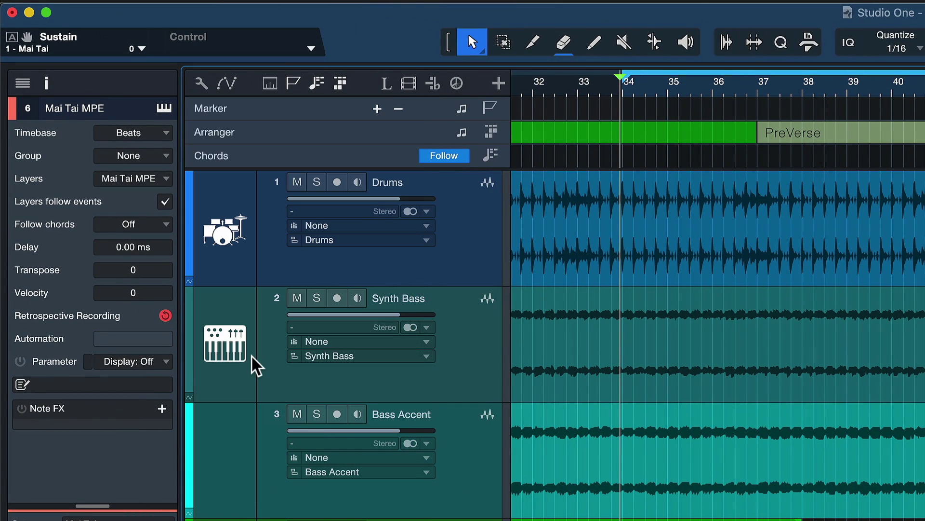
pyautogui.click(233, 232)
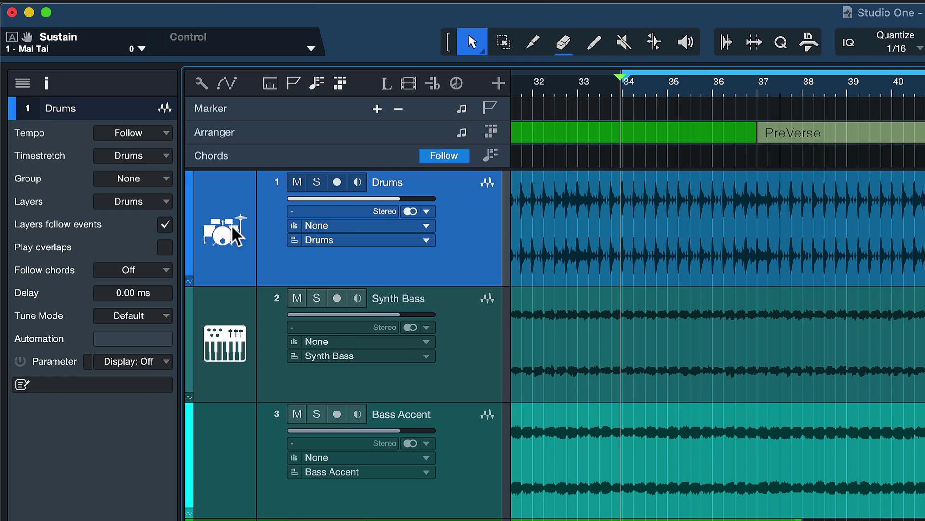
pyautogui.click(227, 227)
pyautogui.click(214, 224)
pyautogui.click(213, 224)
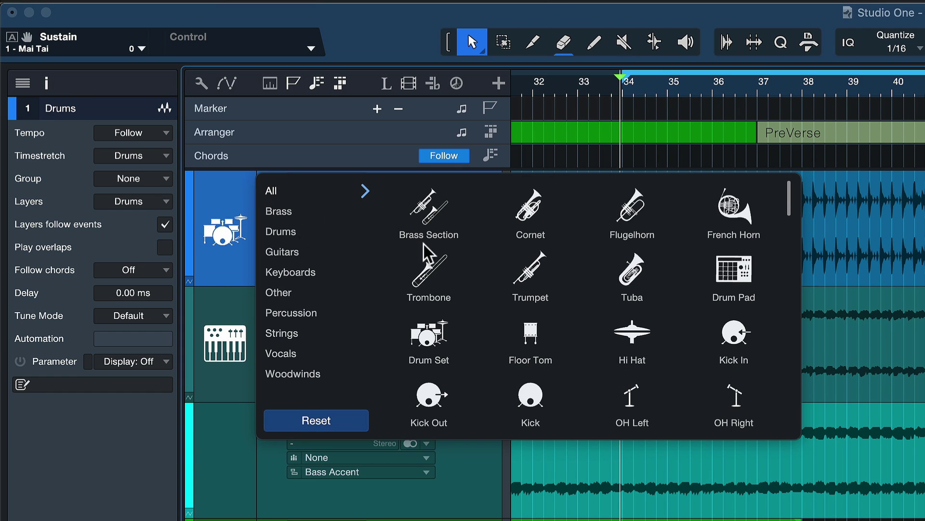
pyautogui.scroll(-5, 497, 316)
pyautogui.scroll(-5, 496, 316)
pyautogui.click(237, 244)
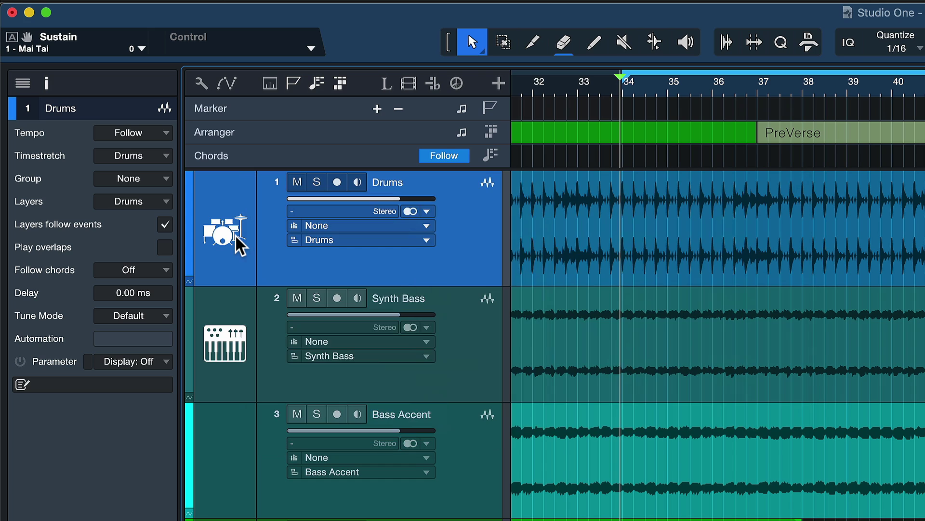
pyautogui.moveTo(257, 240); pyautogui.dragTo(283, 245)
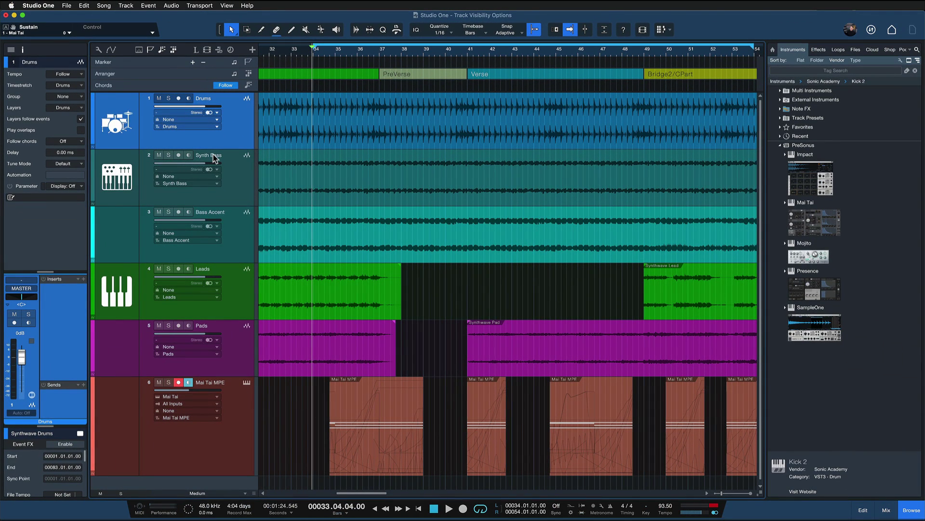
# - Select Synth Bass and Drums, then switch track height to Small and back to Medium
pyautogui.click(213, 156)
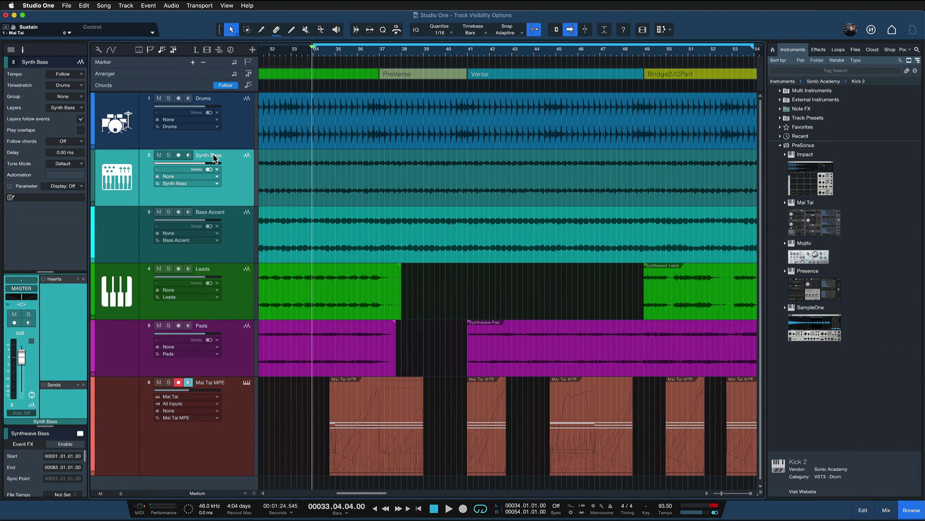
pyautogui.click(254, 130)
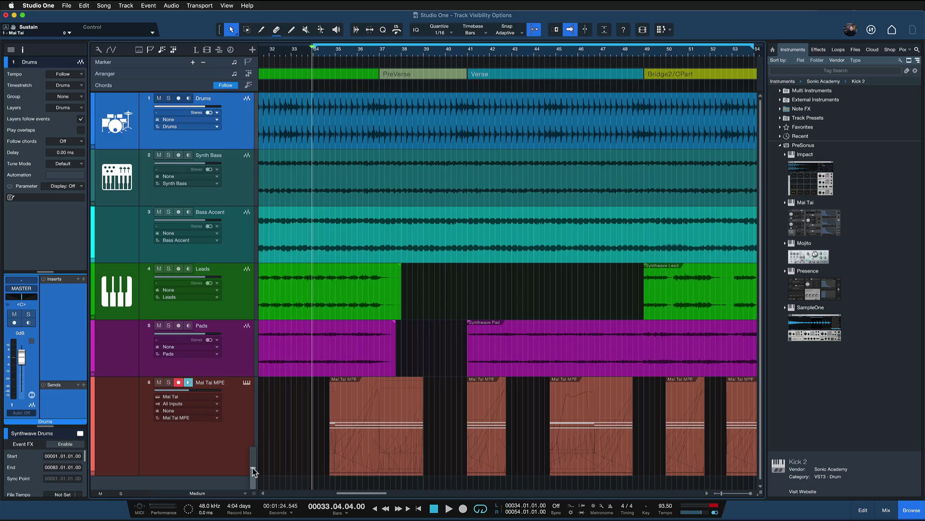
pyautogui.click(253, 482)
pyautogui.moveTo(252, 484); pyautogui.dragTo(252, 471)
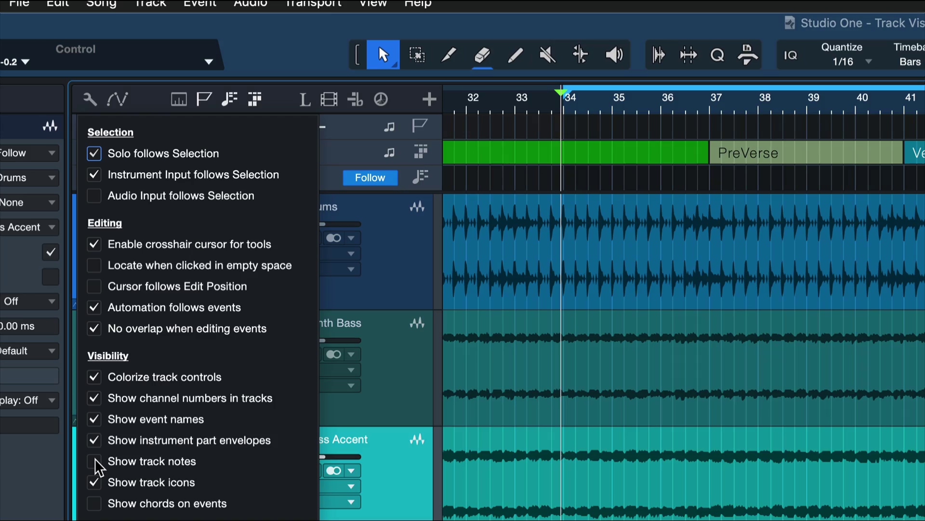
# - Check Show track notes in the Options menu and close the menu
pyautogui.click(95, 462)
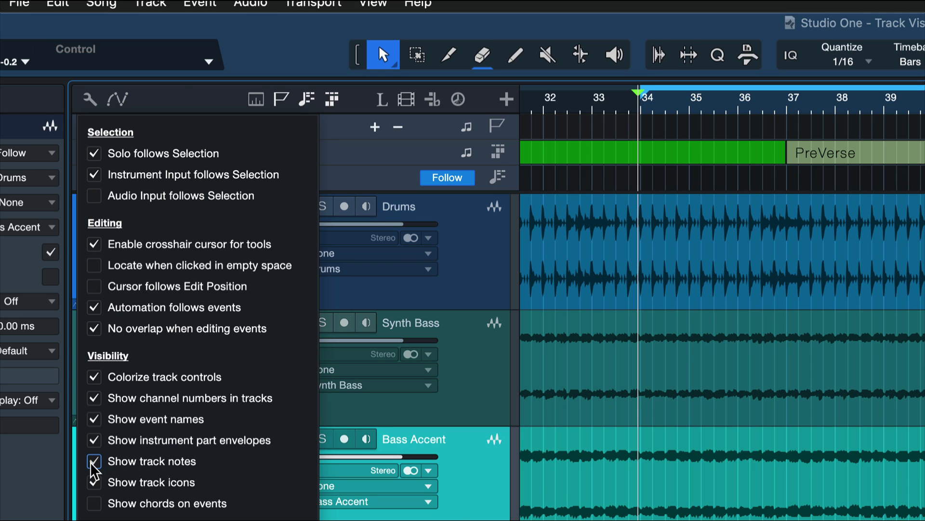
pyautogui.click(460, 463)
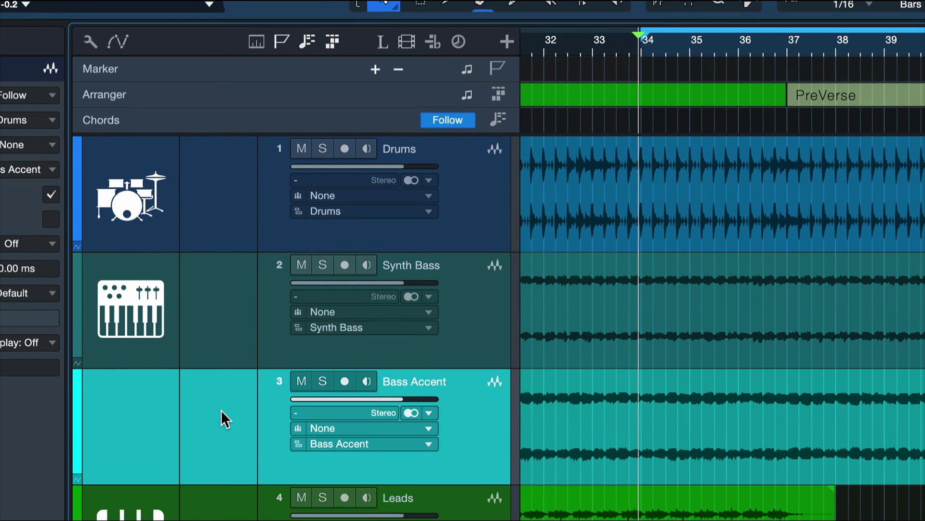
# - Write 'increase punch & emphasis' in the Bass Accent track note
pyautogui.click(221, 410)
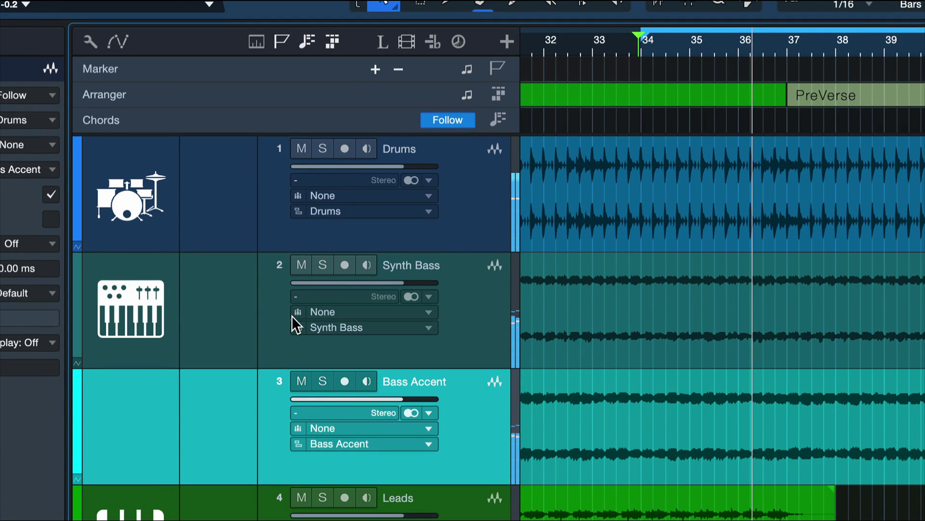
pyautogui.press('space')
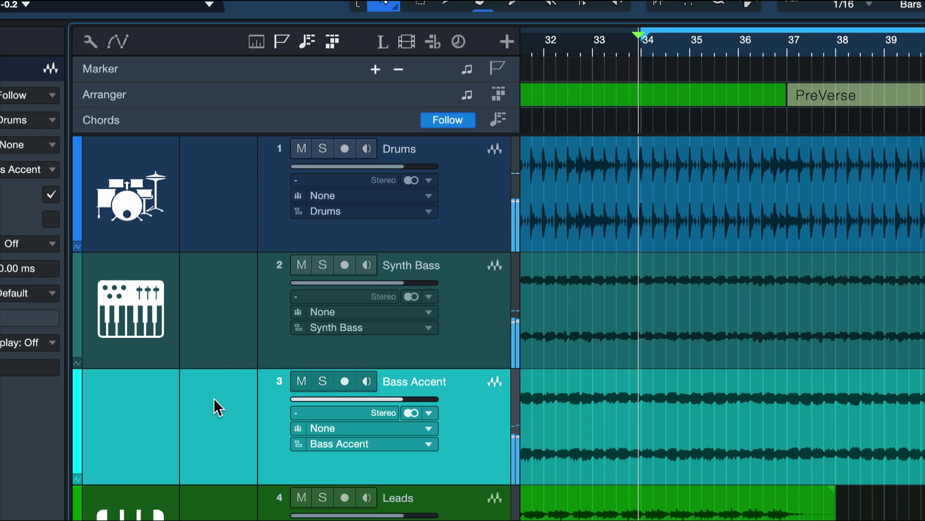
pyautogui.doubleClick(214, 400)
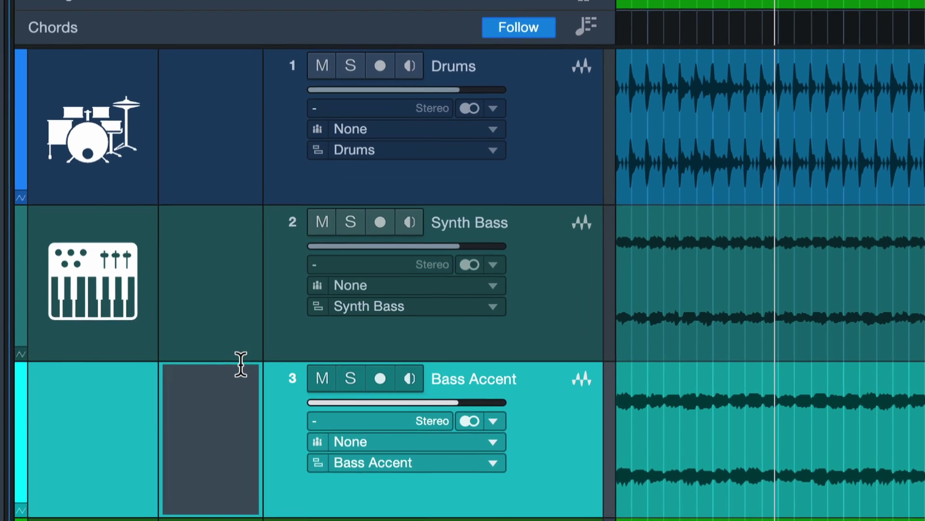
pyautogui.write('inc')
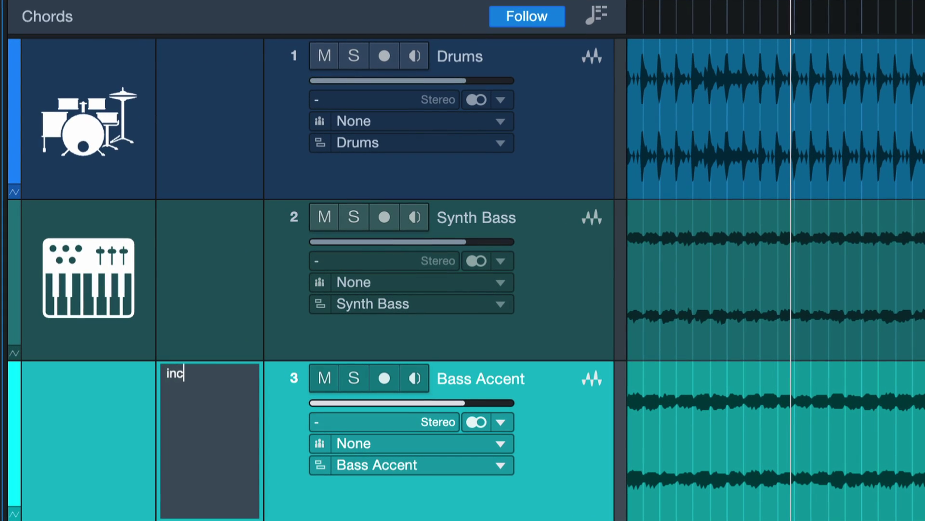
pyautogui.write('rease punch & em')
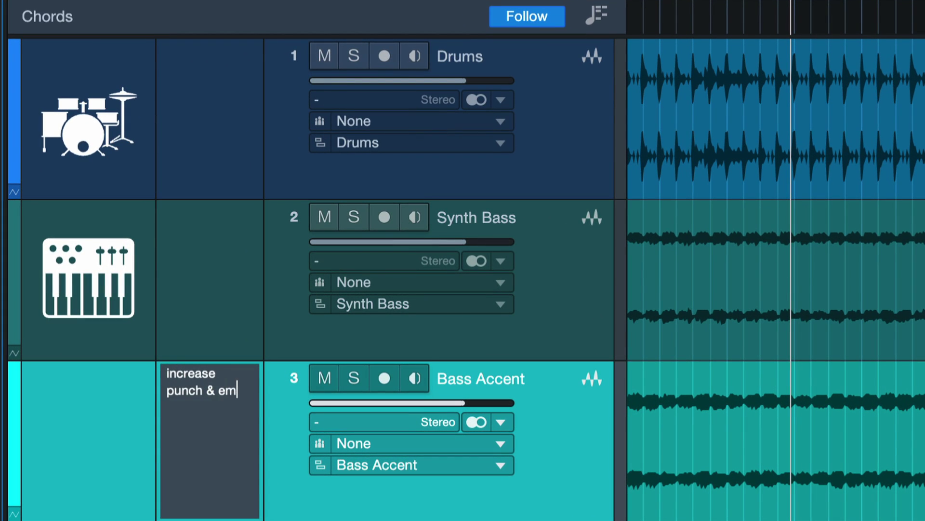
pyautogui.write('phasis')
pyautogui.click(83, 402)
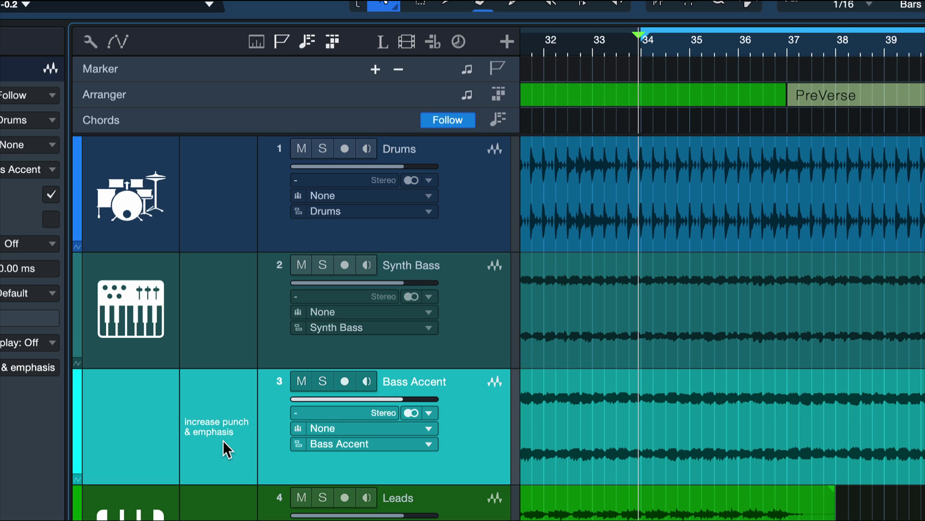
# - Delete all text from the Bass Accent track note, leaving it empty
pyautogui.click(209, 432)
pyautogui.hotkey('ctrl', 'a')
pyautogui.press('BackSpace')
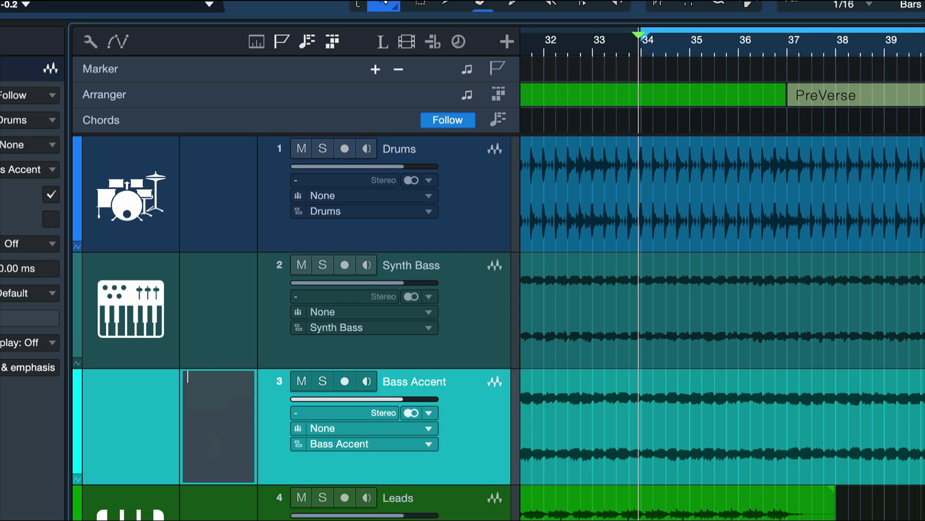
pyautogui.click(231, 298)
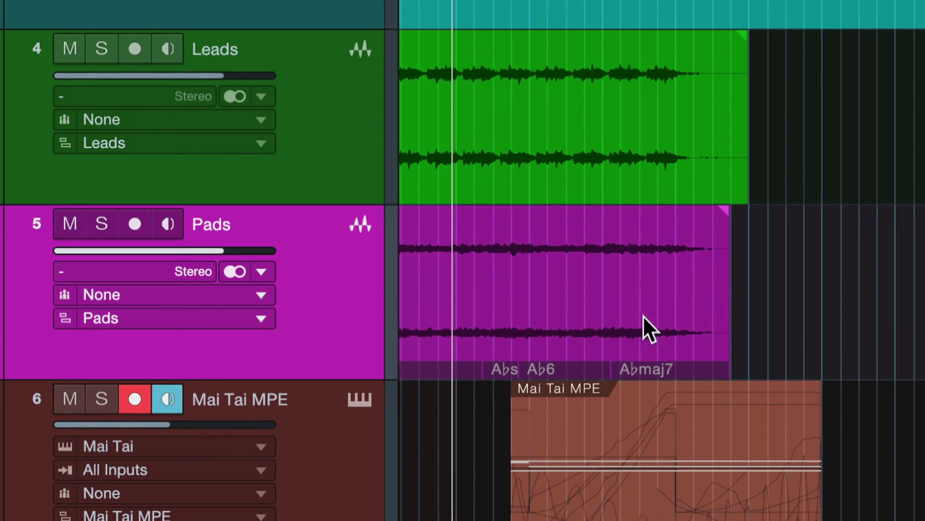
pyautogui.click(634, 318)
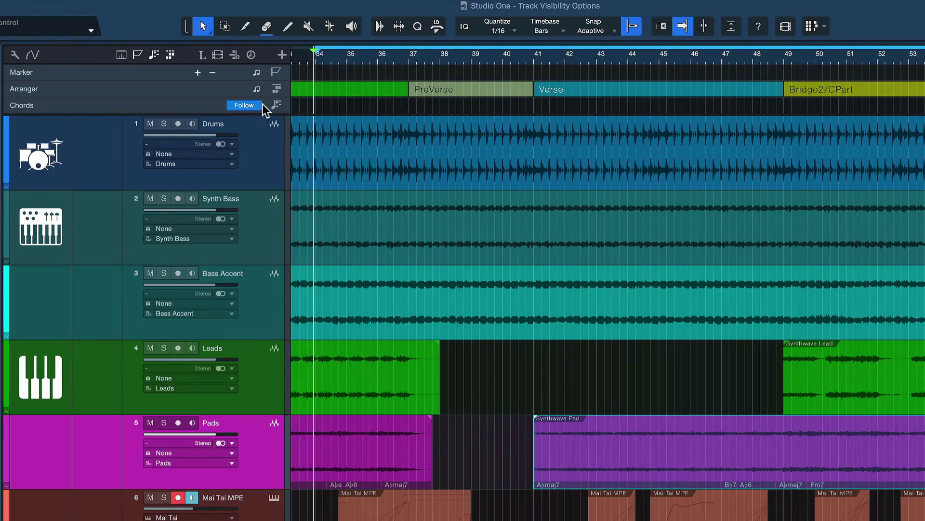
# - Drop the Synthwave Pad event onto the Chord track to extract its chords at bar 41
pyautogui.moveTo(752, 453); pyautogui.dragTo(702, 94)
pyautogui.hotkey('shift', 'f')
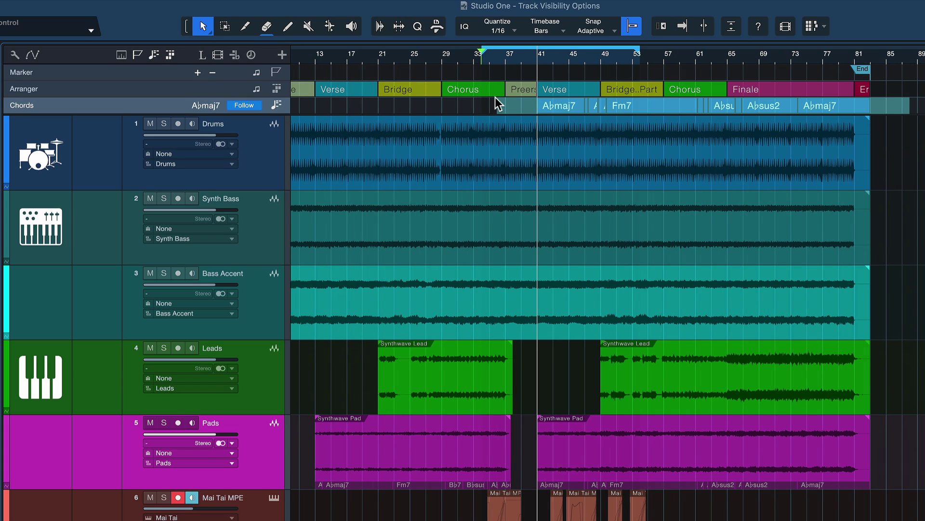
pyautogui.click(227, 175)
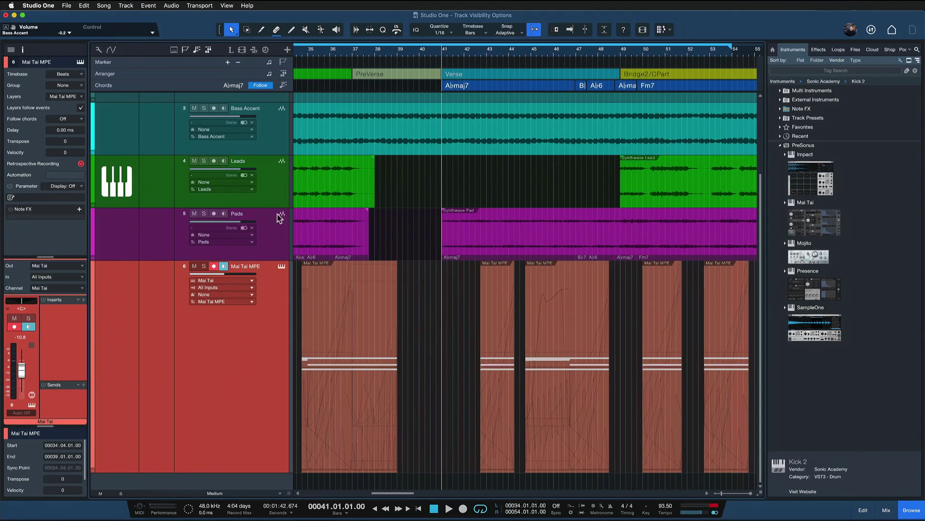
pyautogui.click(336, 361)
pyautogui.doubleClick(364, 374)
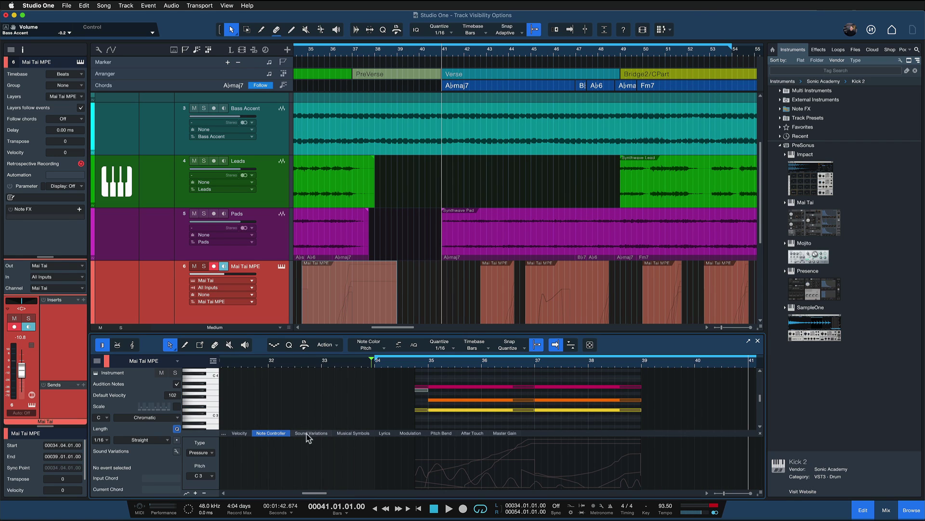
pyautogui.moveTo(417, 464); pyautogui.dragTo(653, 490)
pyautogui.click(756, 340)
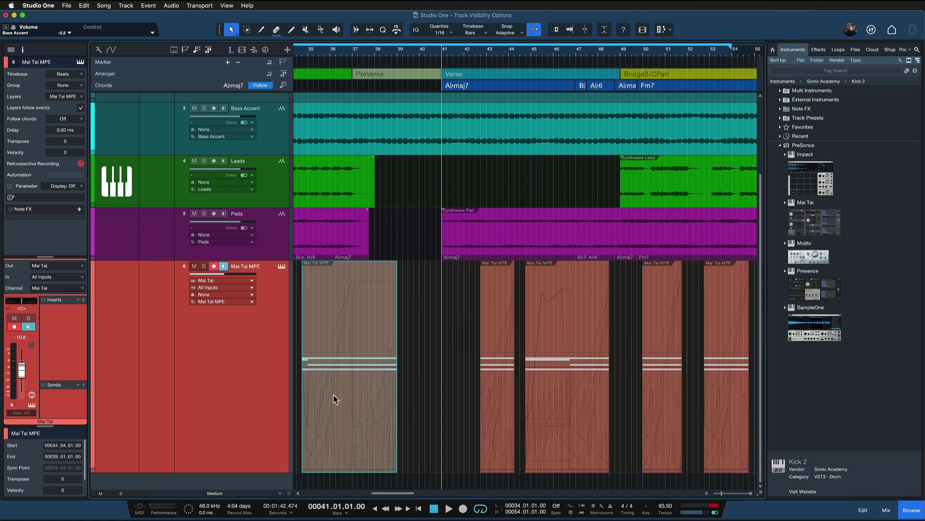
pyautogui.click(452, 398)
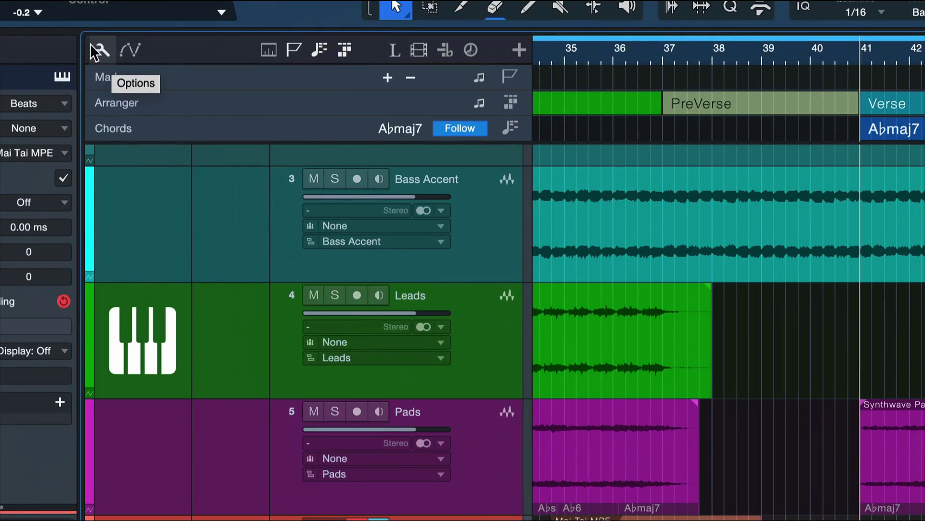
# - Uncheck Show instrument part envelopes, then open the first Mai Tai MPE part in the editor
pyautogui.click(98, 50)
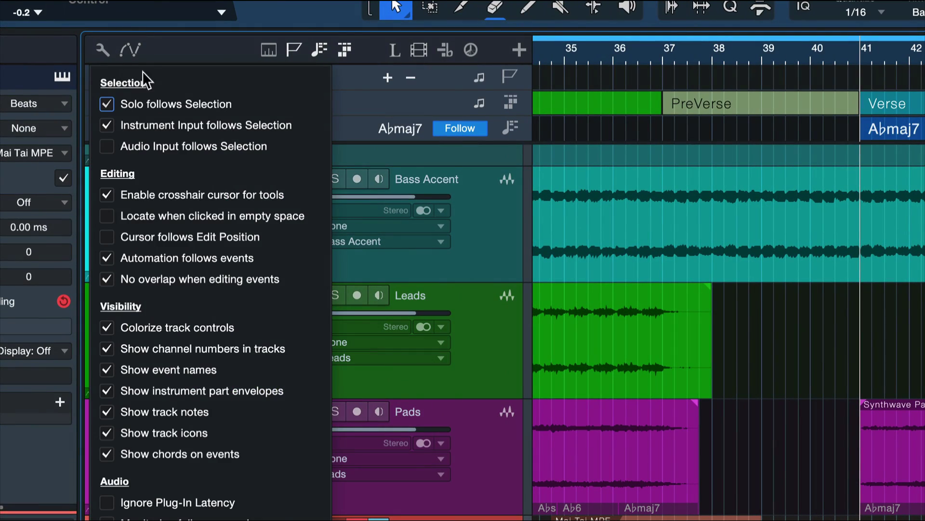
pyautogui.click(178, 391)
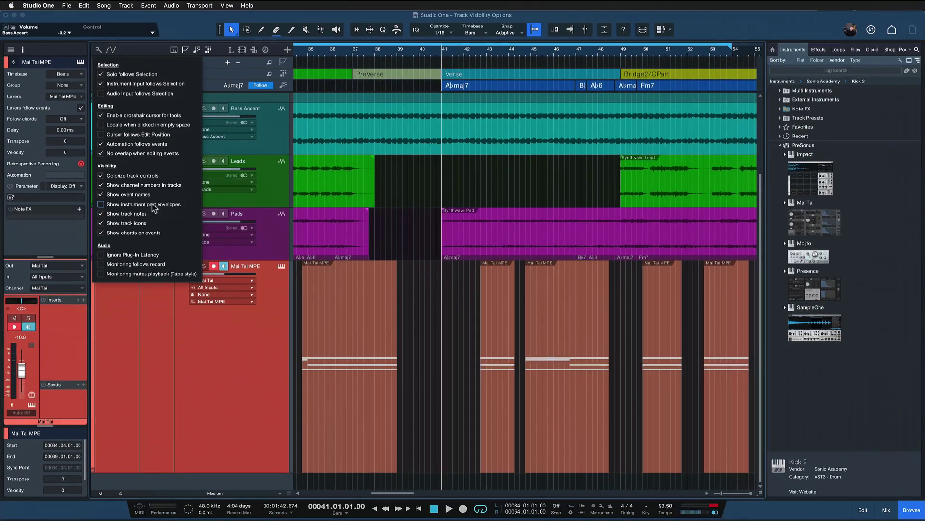
pyautogui.click(386, 290)
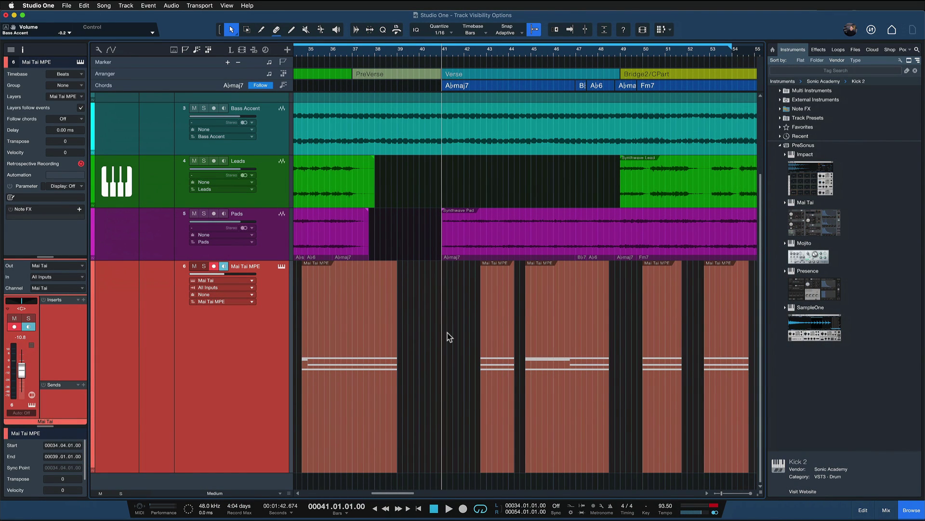
pyautogui.click(365, 382)
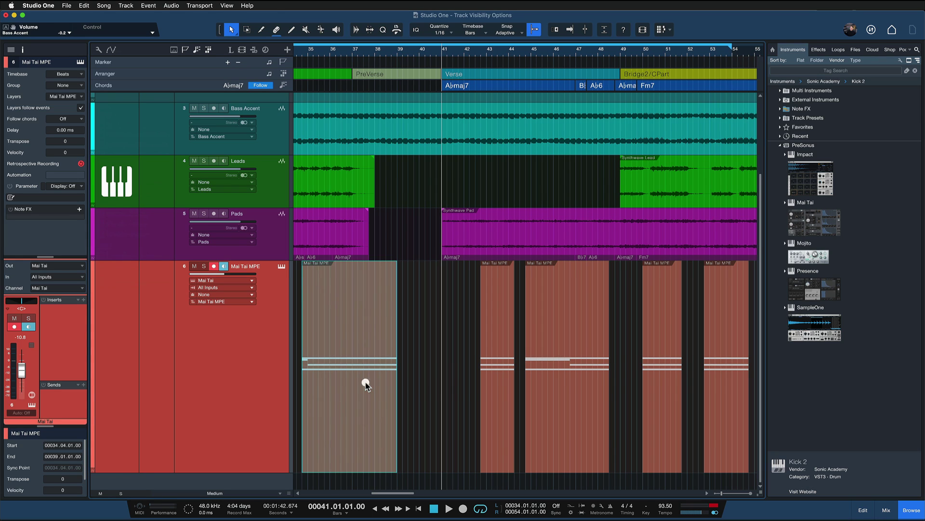
pyautogui.doubleClick(366, 381)
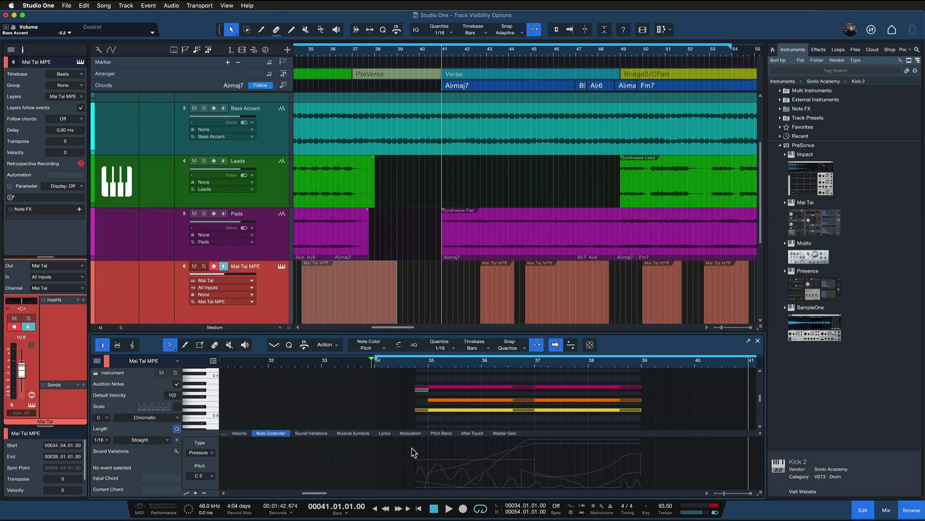